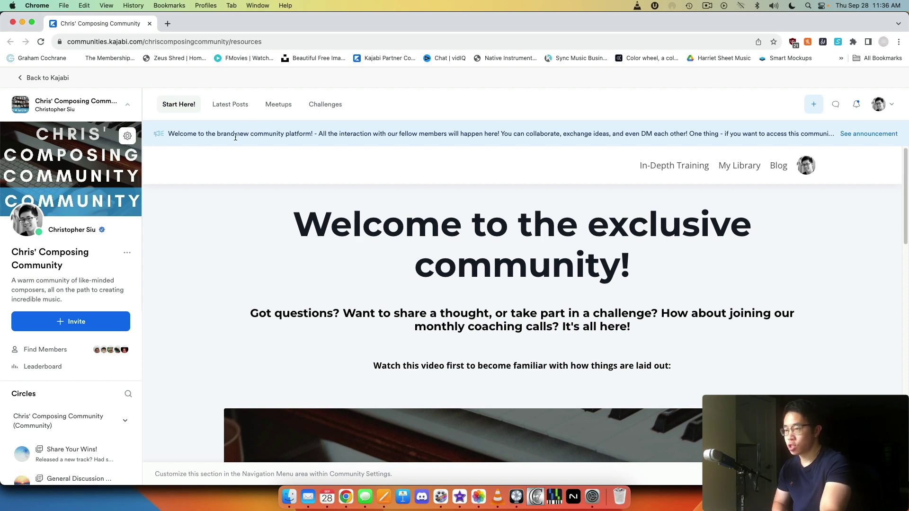
Scroll the community home page, then open admin settings from the cover gear to the 7-day Stats
scroll(308, 268, down, 5)
scroll(265, 274, up, 5)
scroll(108, 298, down, 5)
scroll(110, 301, up, 5)
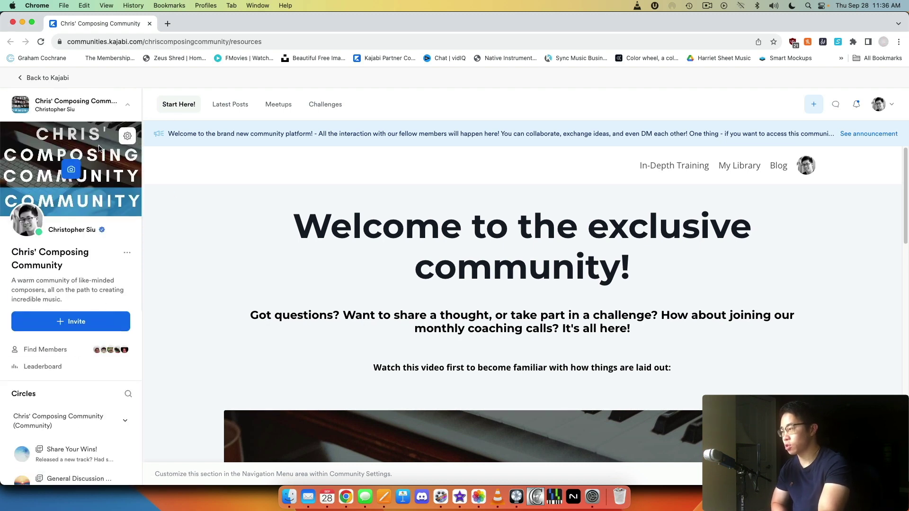
click(127, 137)
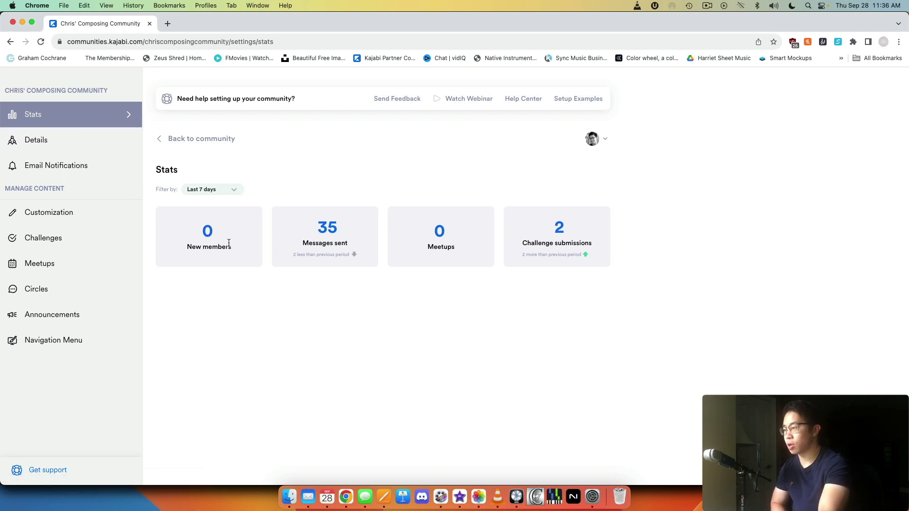
Switch the Stats filter to All time: 73 members, 4457 messages, 3 meetups, 24 submissions
click(222, 189)
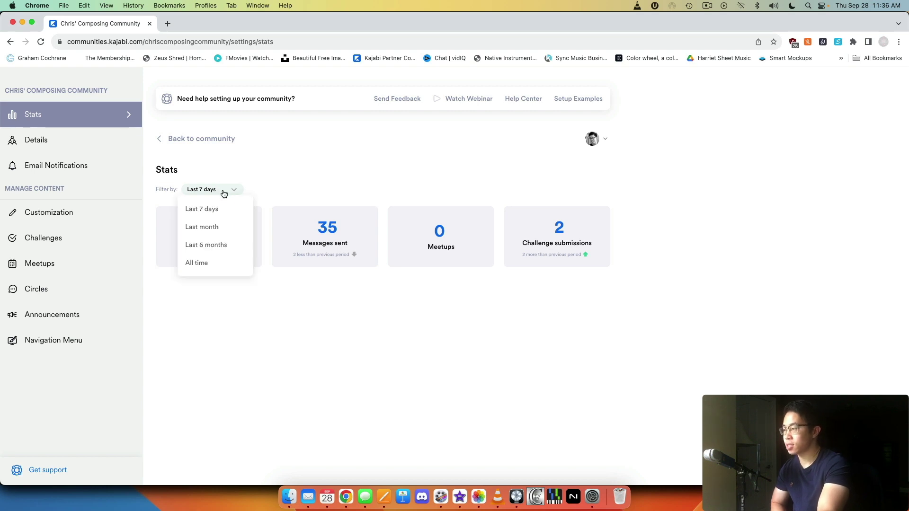
click(219, 262)
click(217, 191)
click(287, 197)
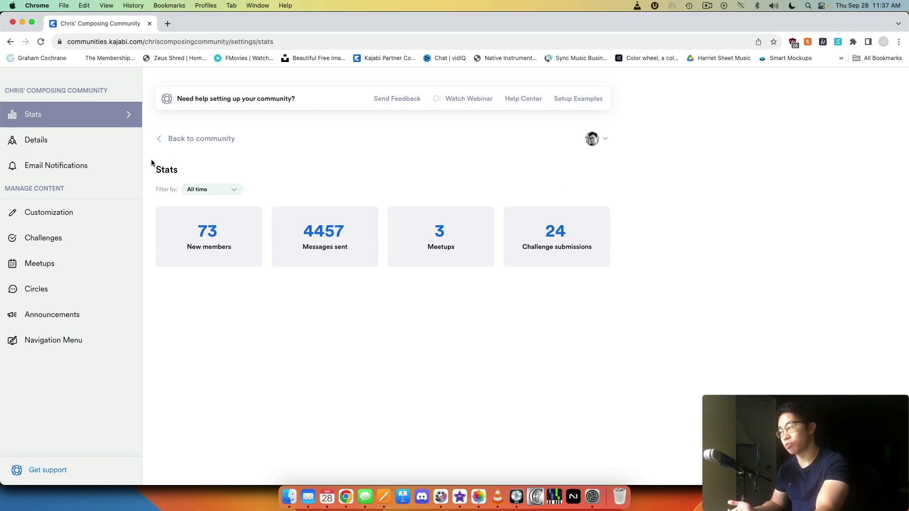
Open Community Details and inspect the URL name field and available social link platforms
click(137, 142)
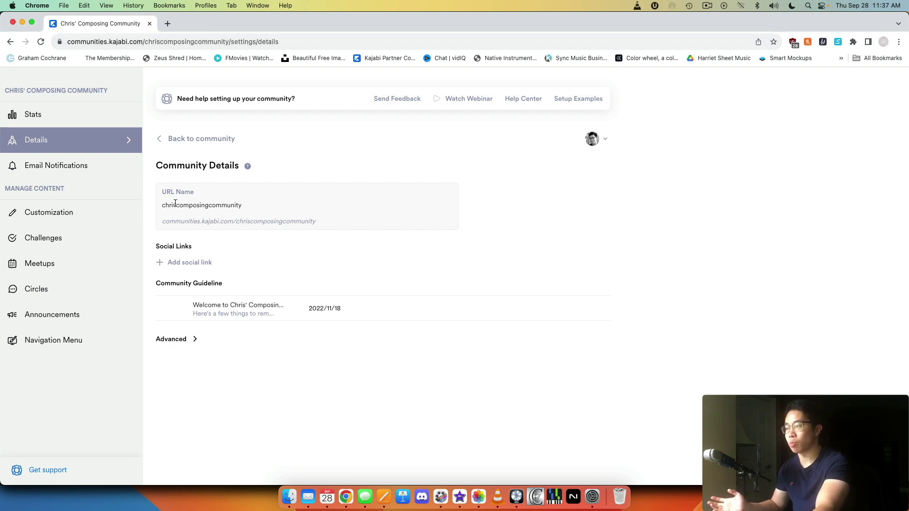
drag(246, 208, 158, 208)
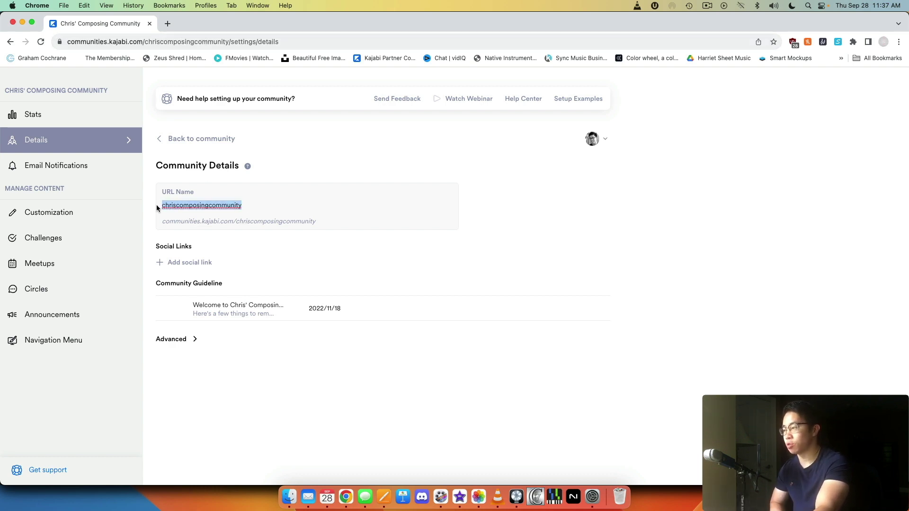
click(592, 196)
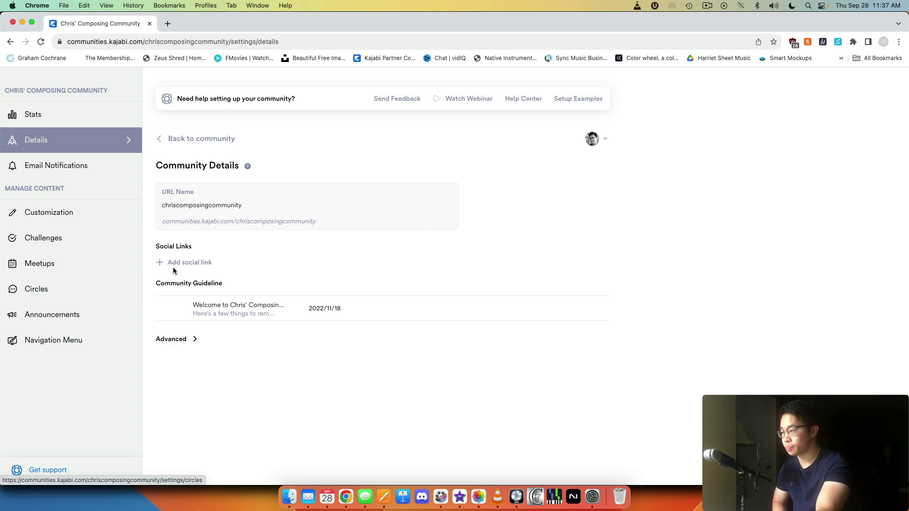
click(185, 264)
click(347, 278)
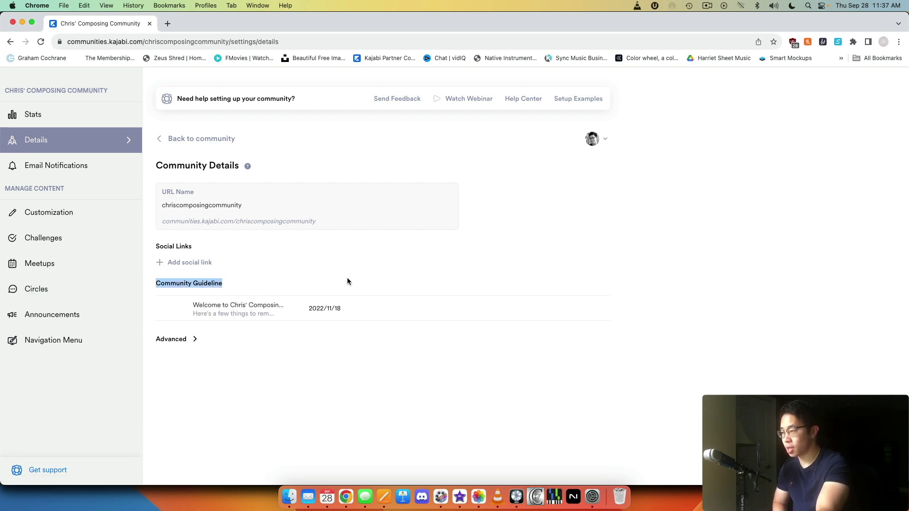
click(345, 273)
click(255, 310)
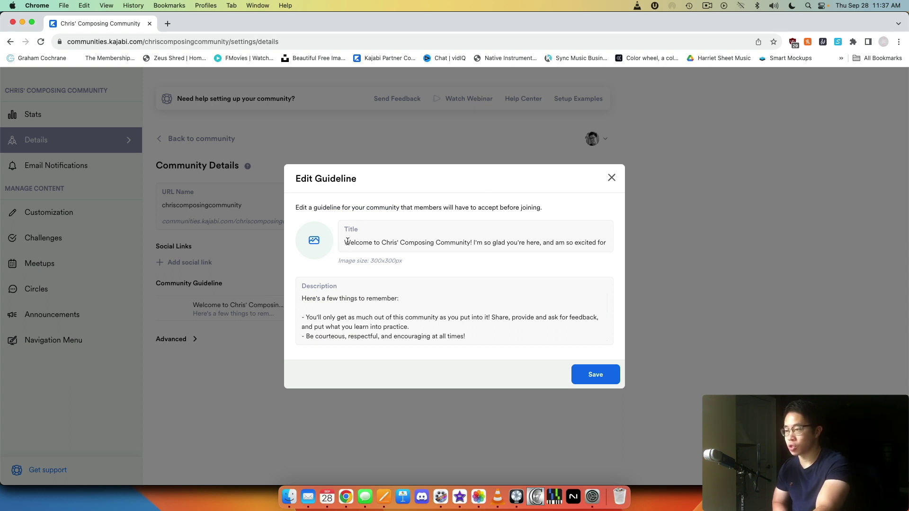
drag(345, 243, 596, 238)
click(387, 337)
scroll(369, 316, down, 2)
scroll(387, 316, up, 2)
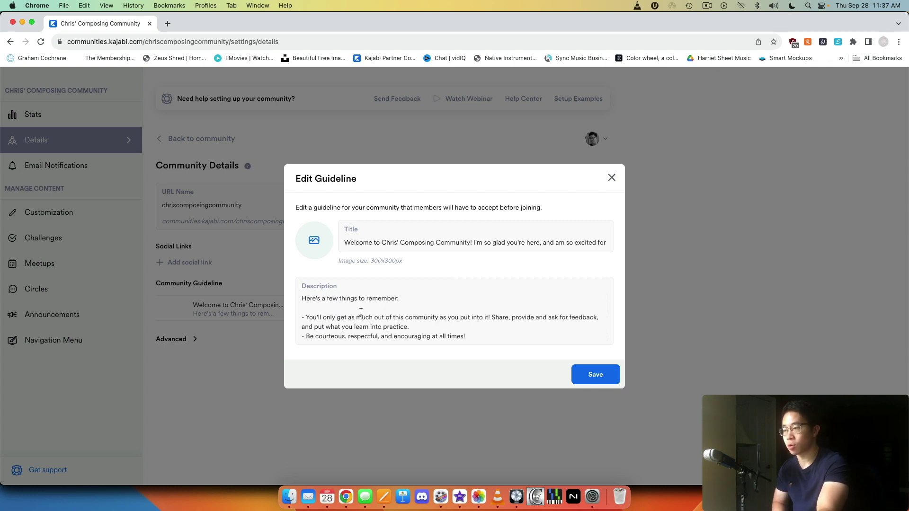
scroll(355, 310, down, 1)
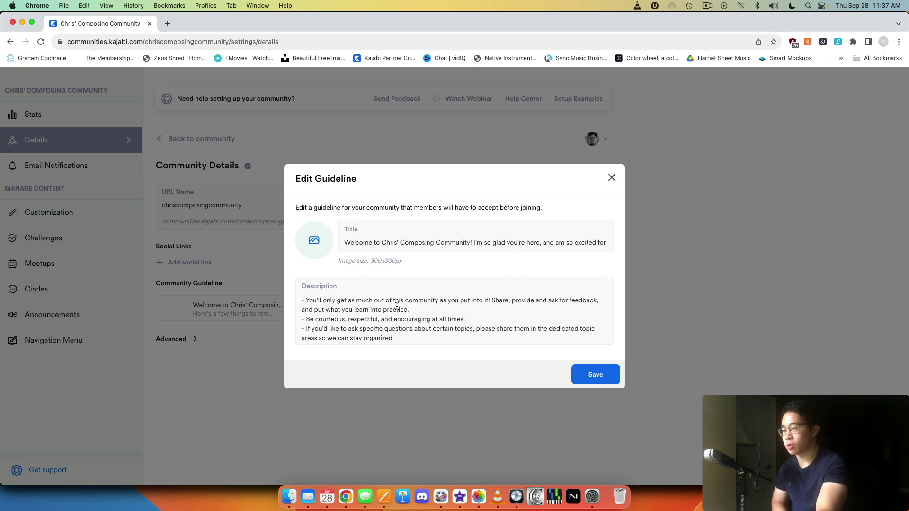
scroll(393, 312, down, 1)
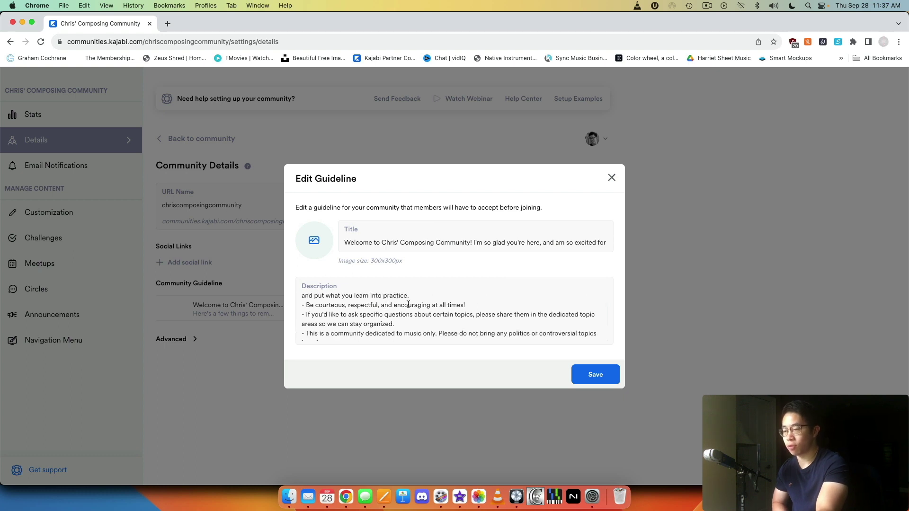
scroll(428, 310, down, 1)
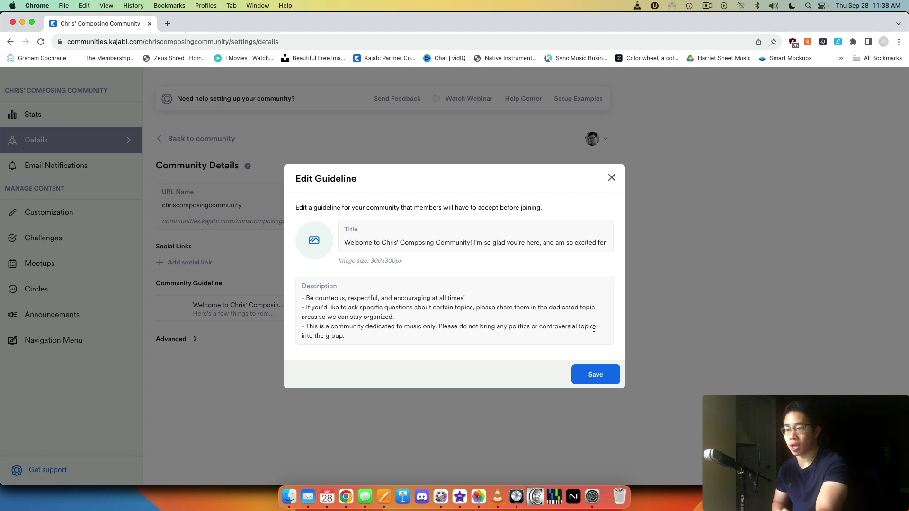
click(610, 176)
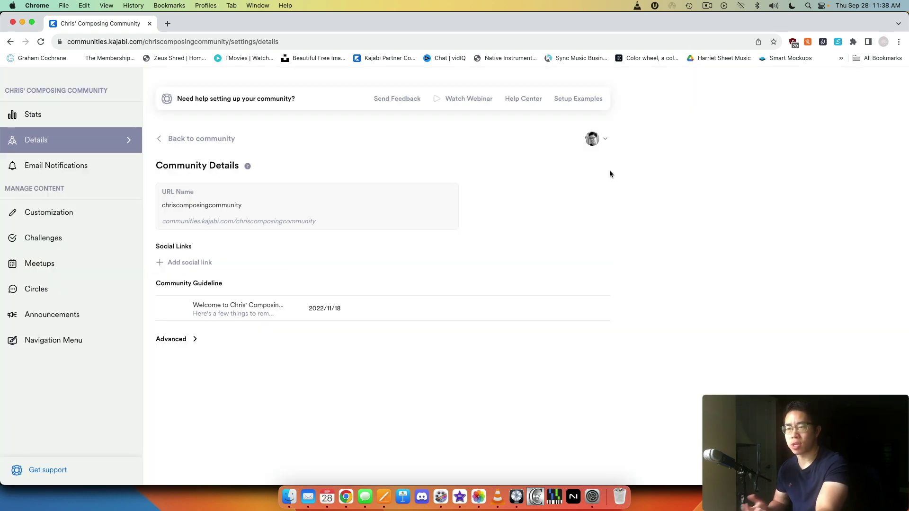
Scroll through the Email Notifications toggles, then move on to the Customization settings
click(119, 174)
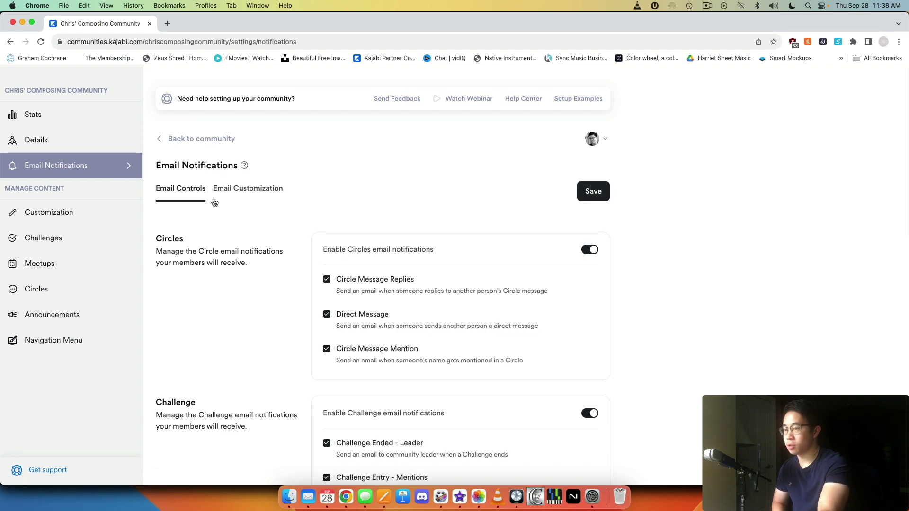
scroll(540, 256, down, 10)
scroll(522, 263, up, 10)
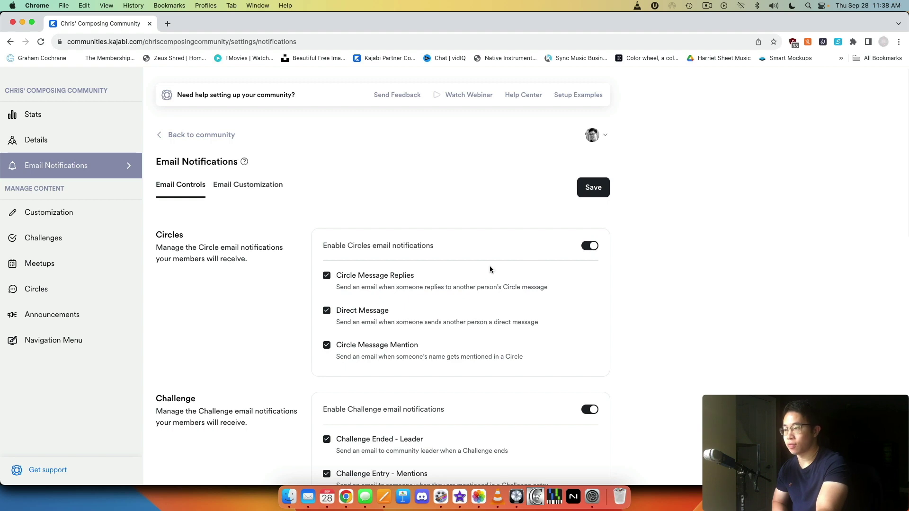
scroll(454, 288, down, 10)
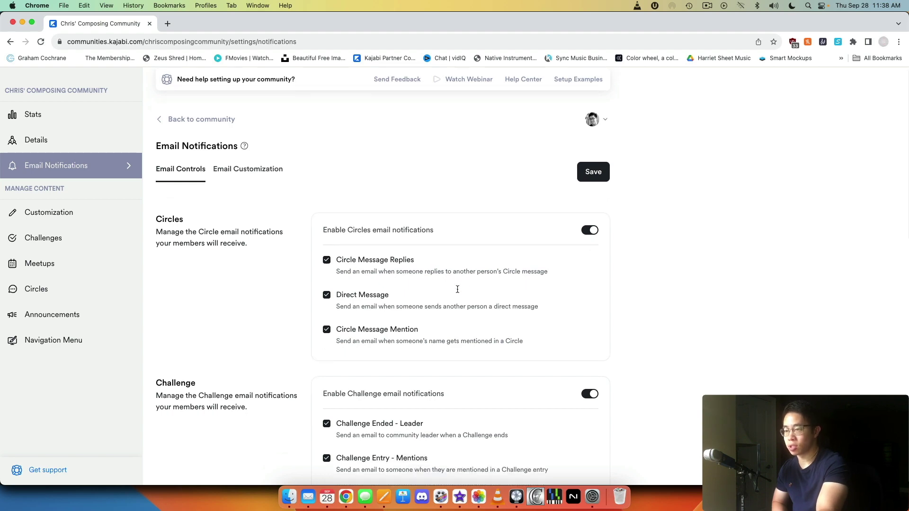
scroll(464, 288, up, 10)
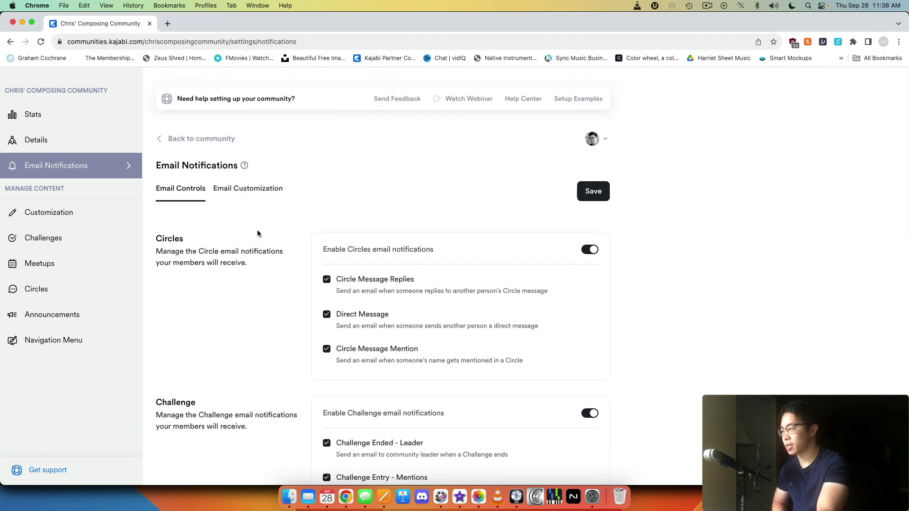
click(90, 213)
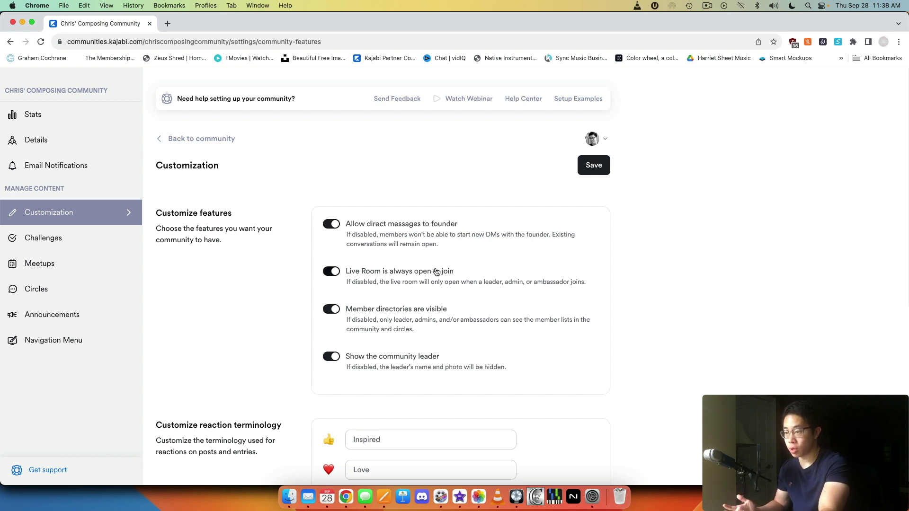
scroll(623, 232, down, 3)
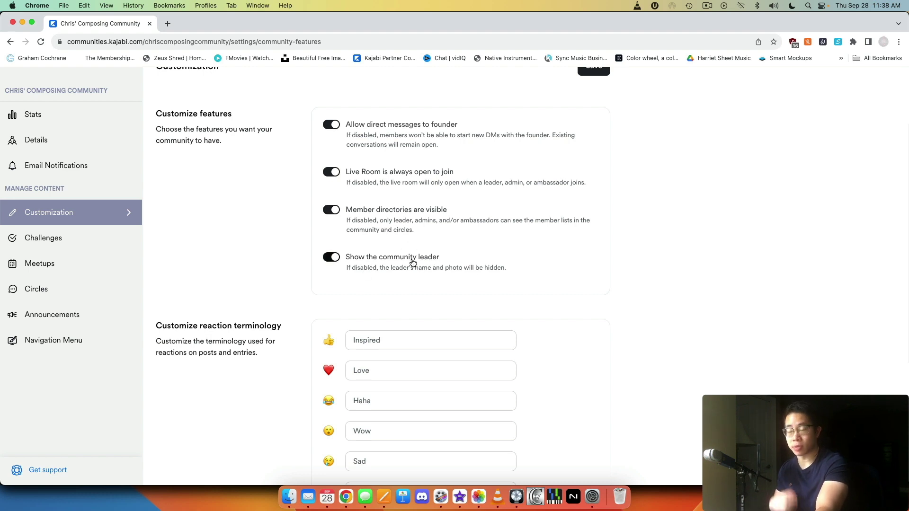
scroll(562, 221, down, 1)
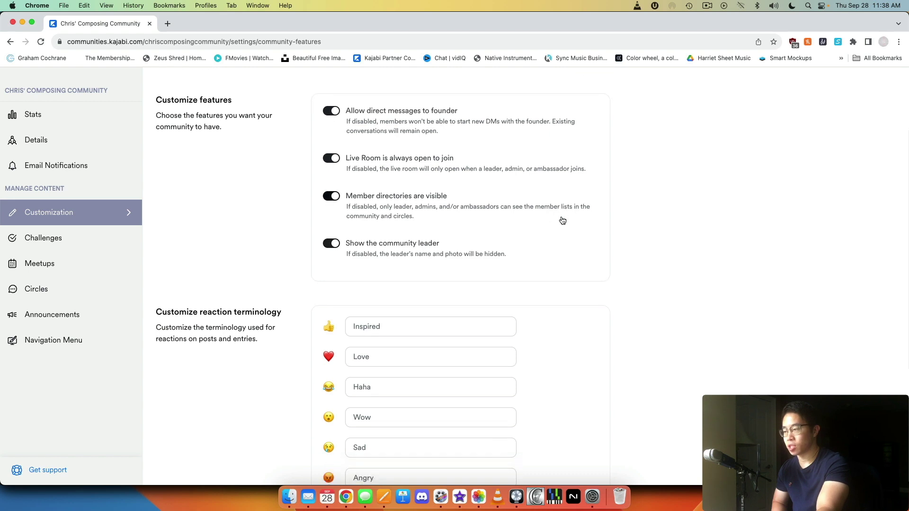
scroll(513, 220, down, 5)
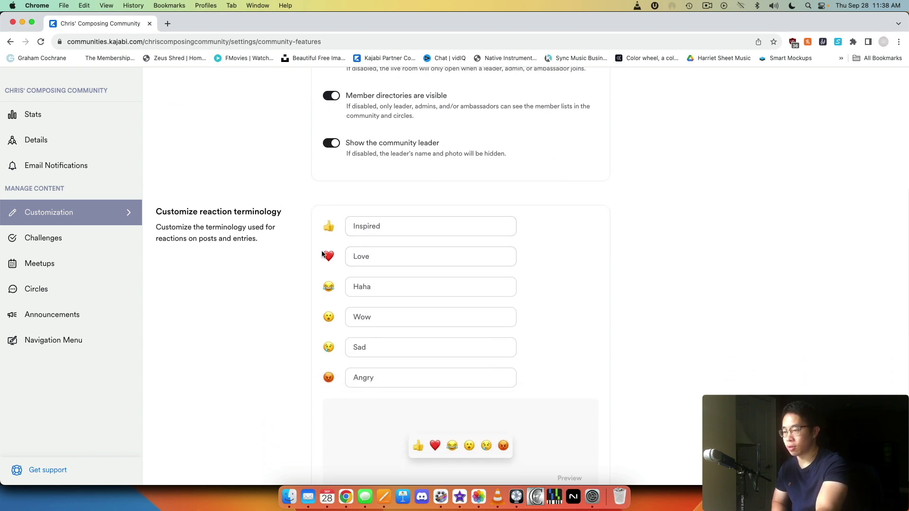
scroll(341, 296, down, 5)
scroll(341, 296, up, 3)
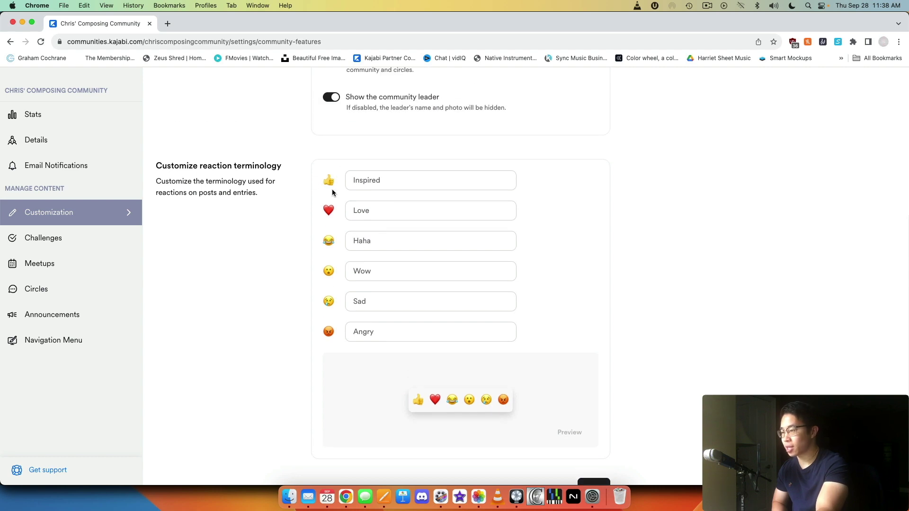
Rename the first reaction from Inspired to Like
double_click(399, 176)
key(BackSpace)
click(344, 180)
click(566, 173)
click(417, 182)
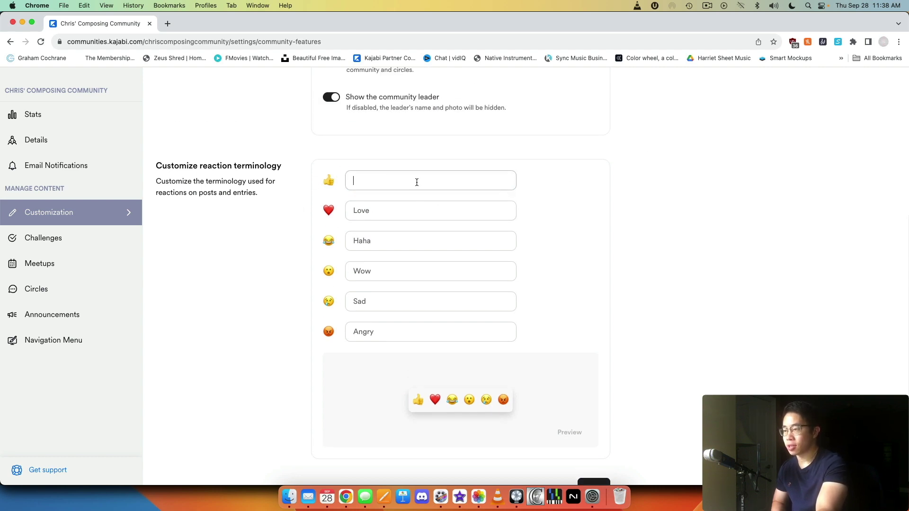
text(Like)
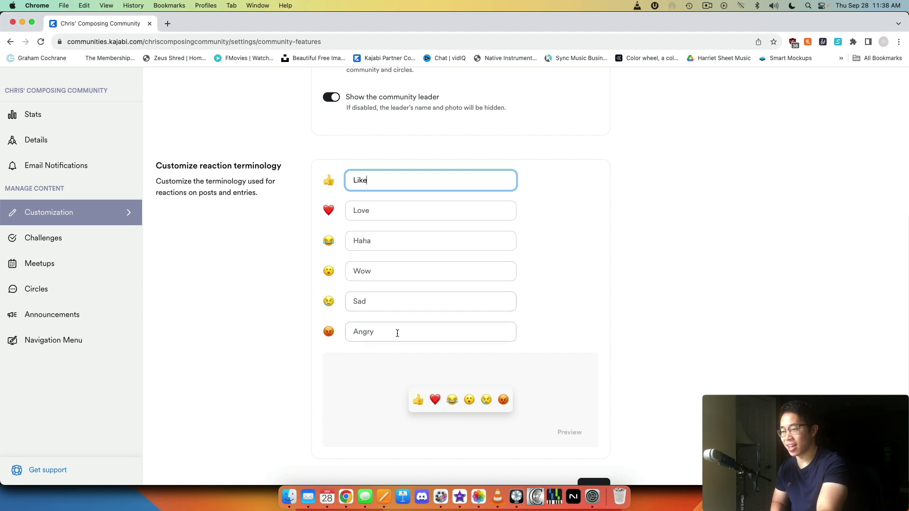
Save the customization changes and go to the Challenges settings
scroll(597, 301, down, 2)
scroll(598, 301, down, 1)
click(586, 441)
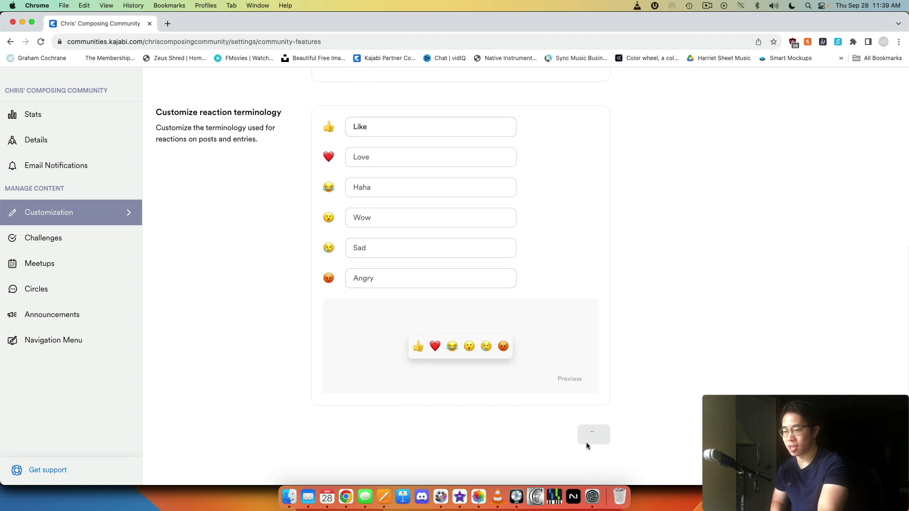
click(97, 234)
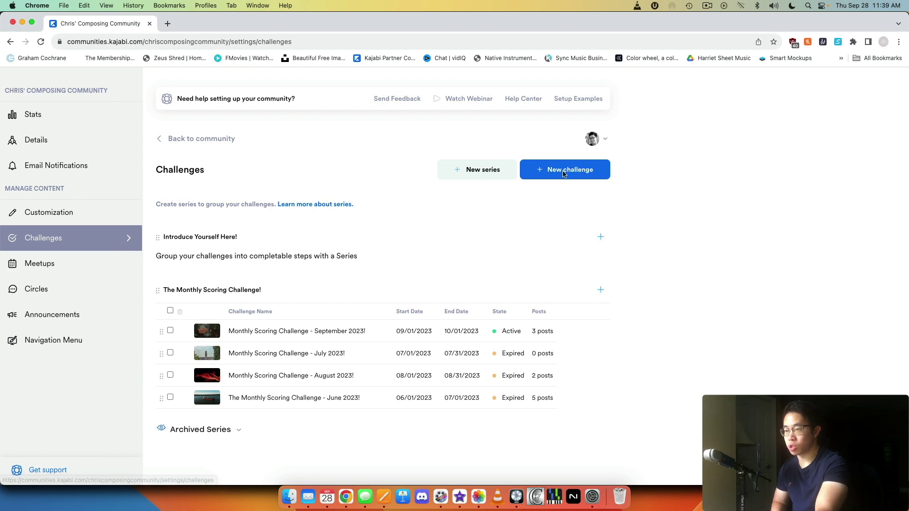
Browse the Meetups and the twelve Circles, then start a new circle
click(95, 268)
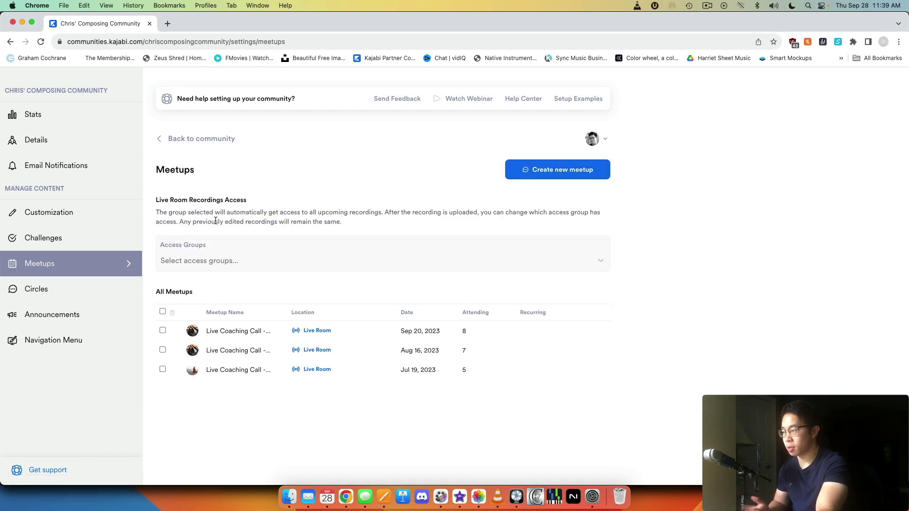
click(98, 285)
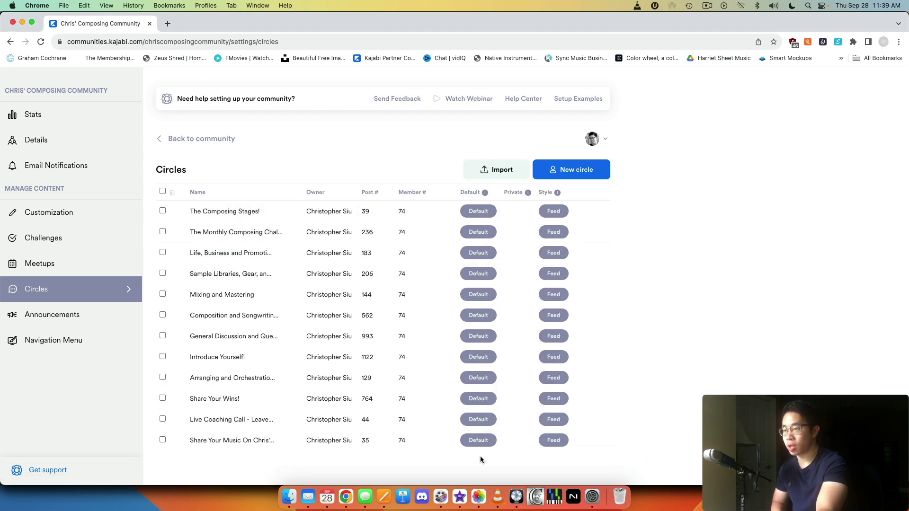
click(562, 174)
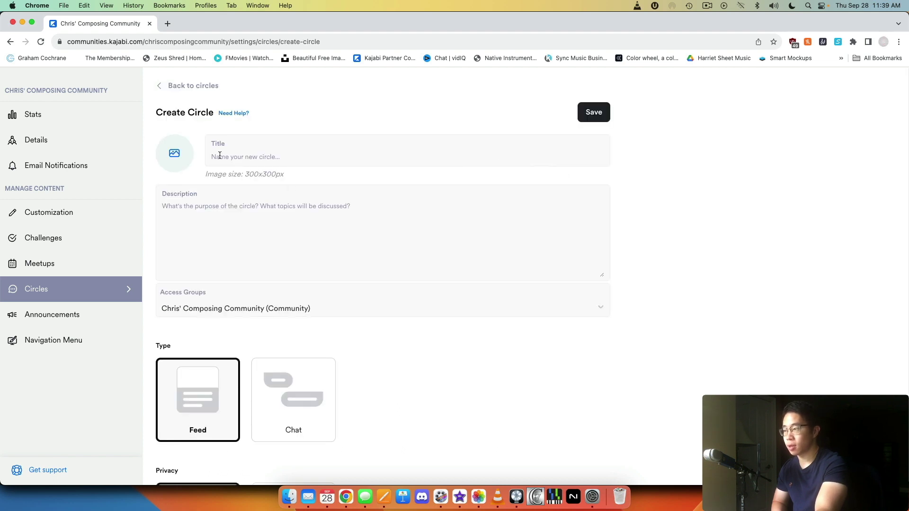
Review the new circle's access group and type options, keeping the community group and Feed
scroll(253, 317, down, 1)
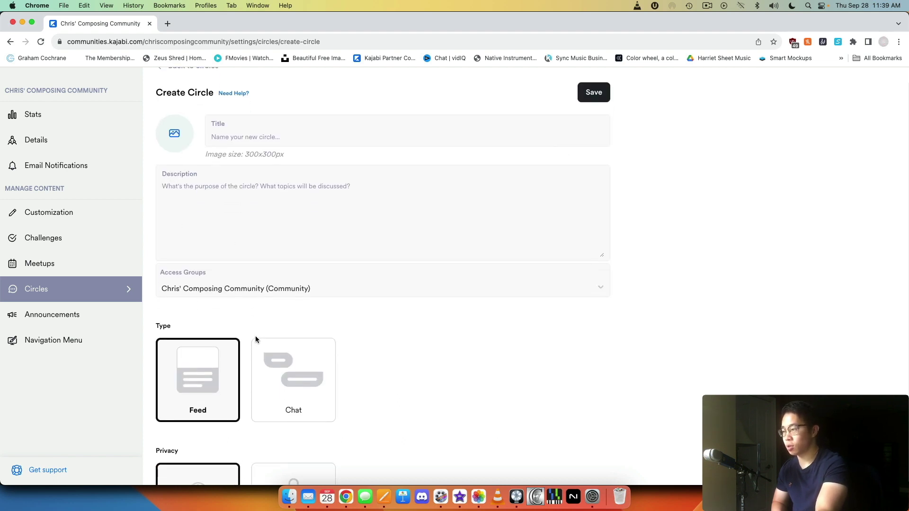
click(244, 290)
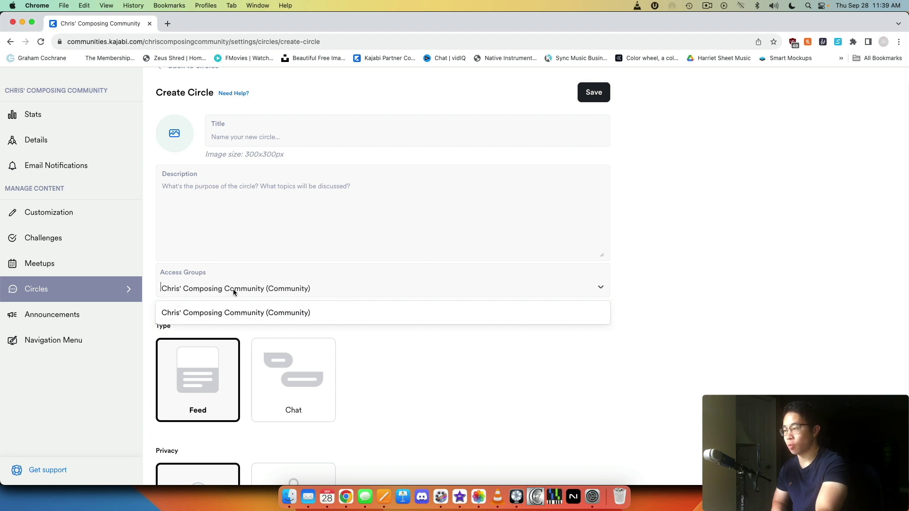
click(273, 314)
scroll(328, 352, down, 3)
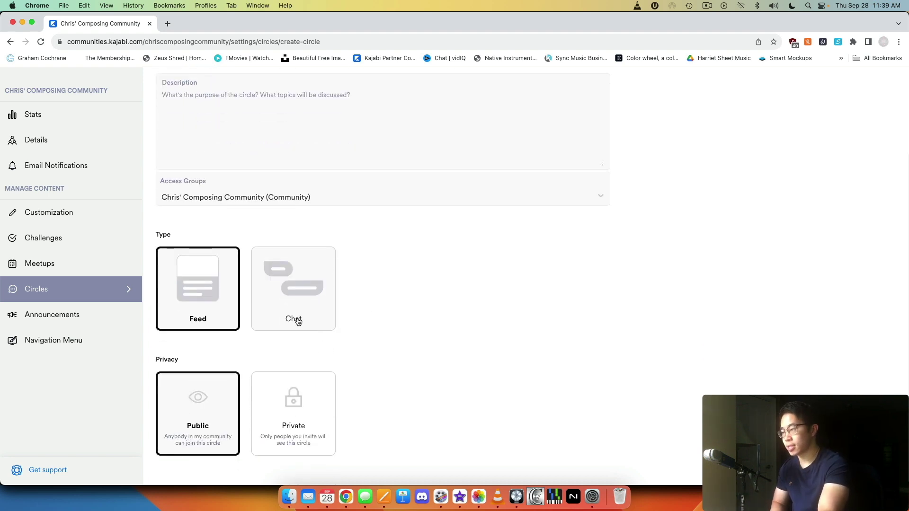
click(292, 295)
click(211, 304)
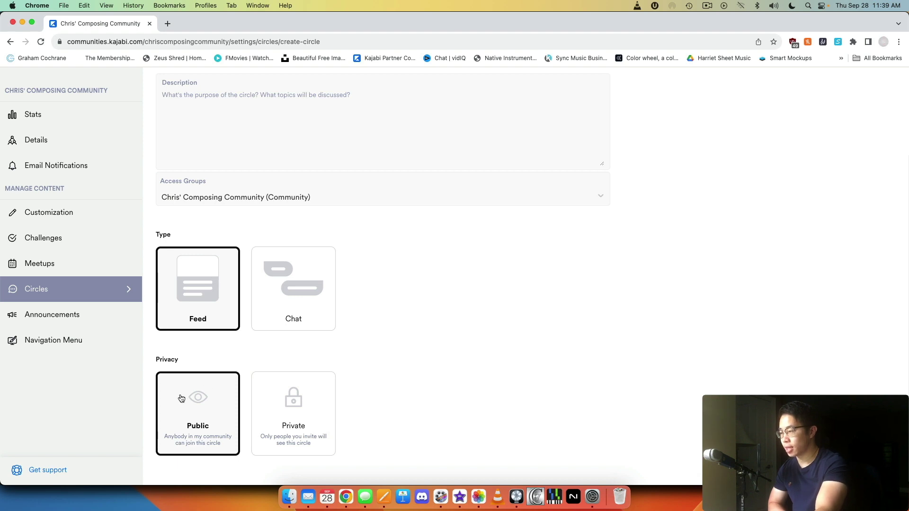
scroll(416, 317, up, 4)
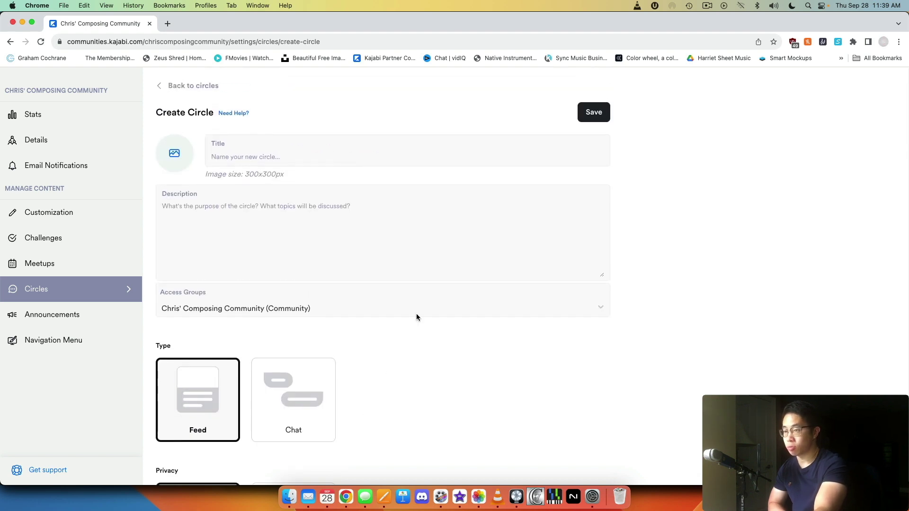
Drop the new circle, view The Monthly Composing Challenge circle's settings, and return to the list
click(185, 85)
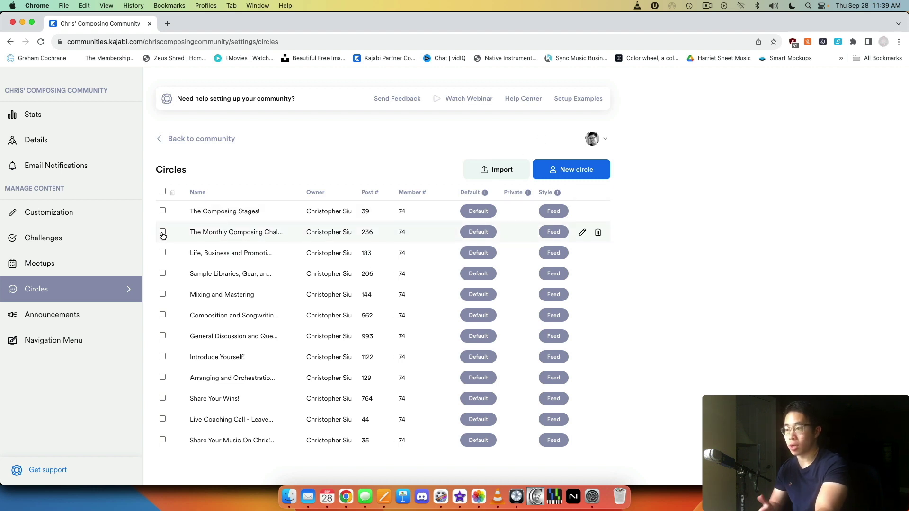
click(217, 231)
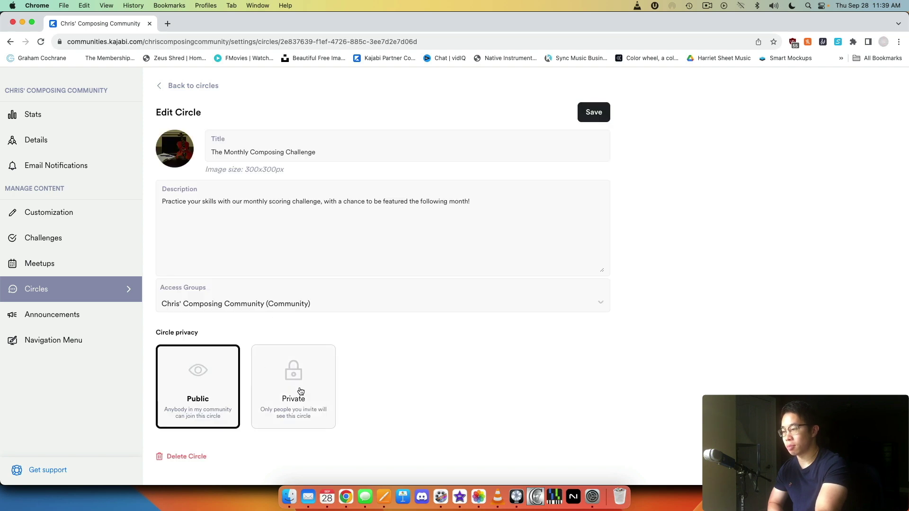
click(188, 86)
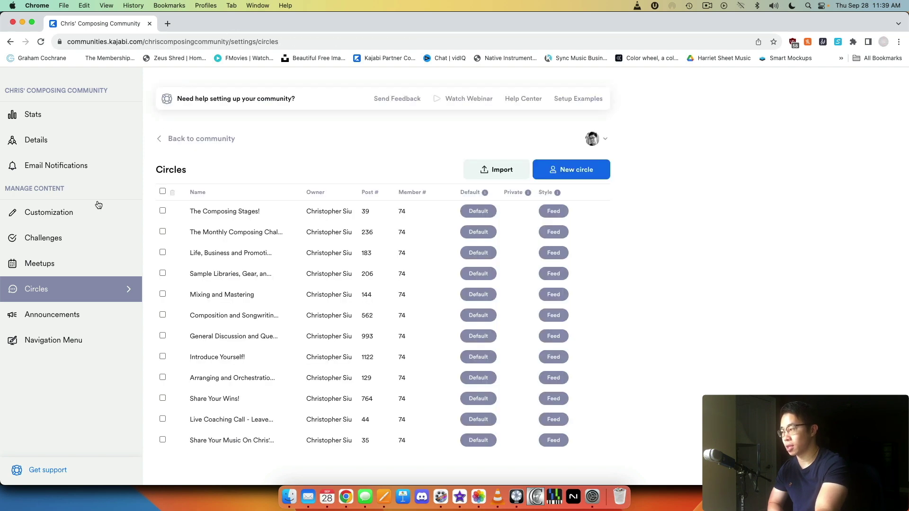
Open the pinned welcome announcement, select its description, then go to Navigation Menu settings
click(47, 314)
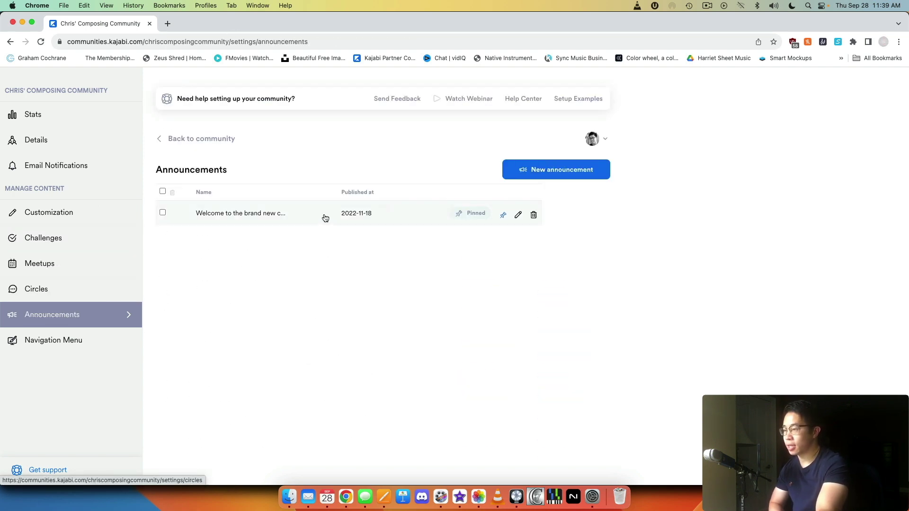
click(253, 219)
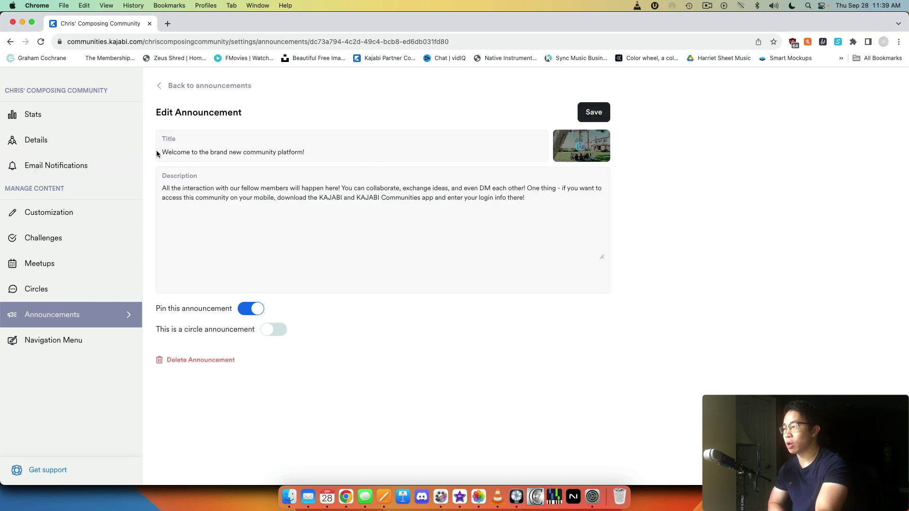
click(167, 196)
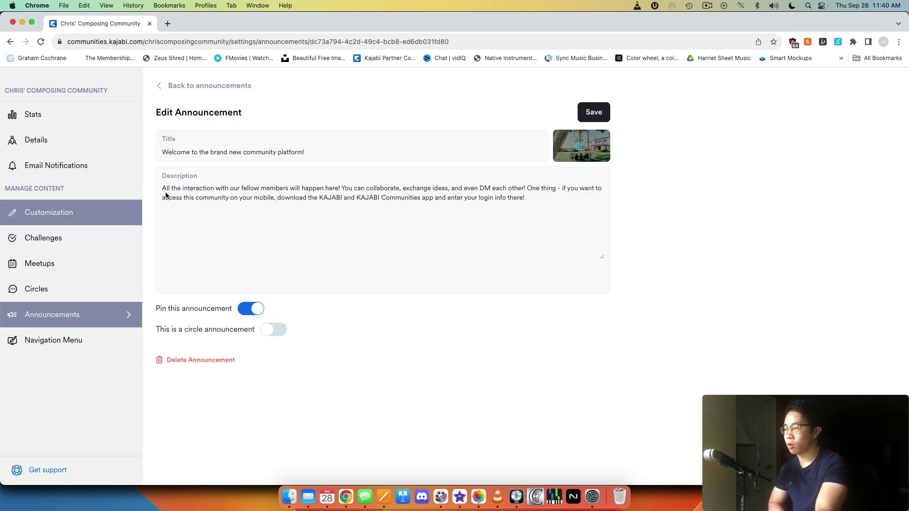
key(super+a)
click(427, 212)
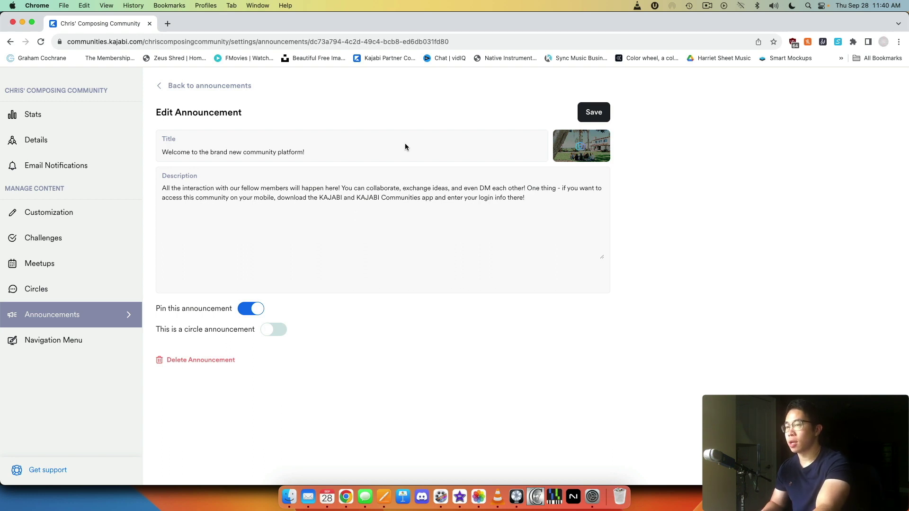
click(103, 334)
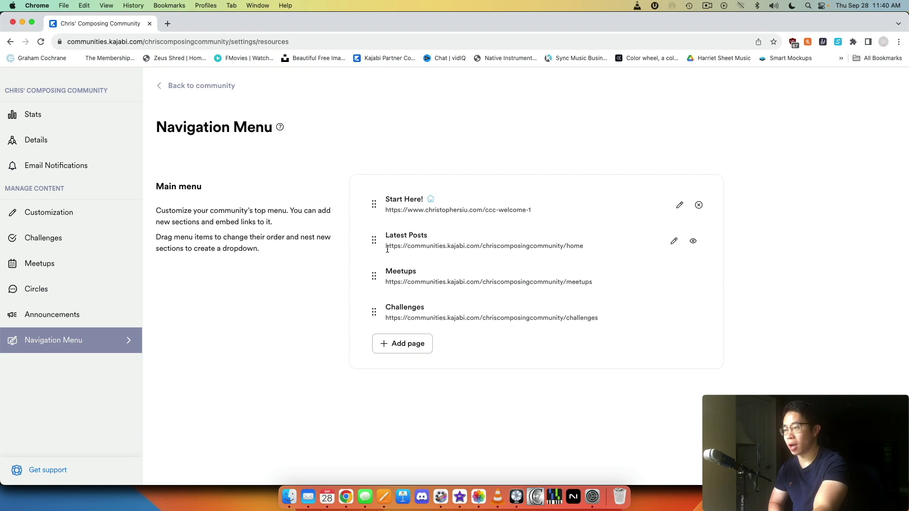
mouse_move(374, 240)
mouse_down()
mouse_move(371, 183)
mouse_move(373, 239)
mouse_up()
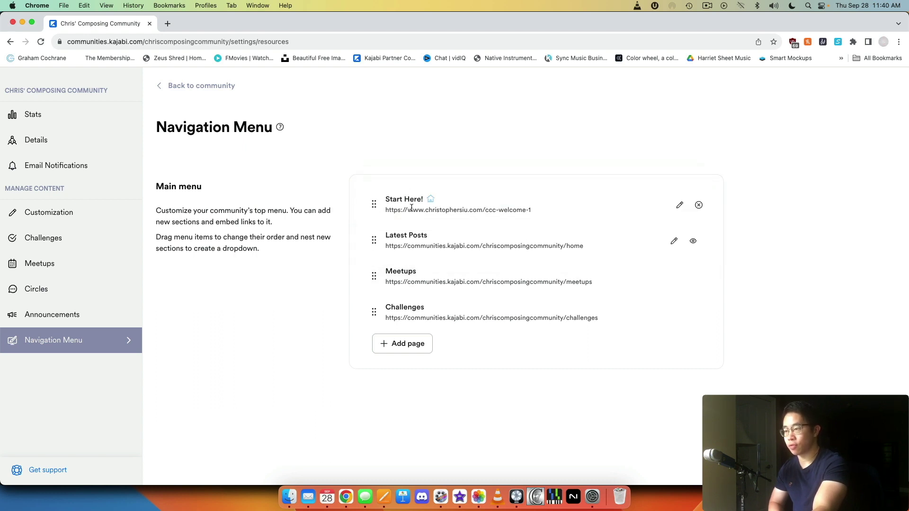
drag(406, 213, 532, 211)
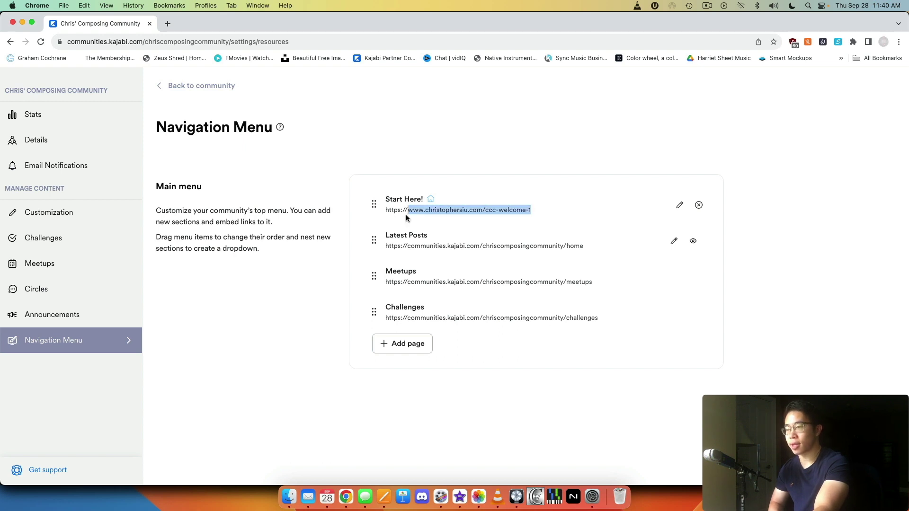
click(465, 117)
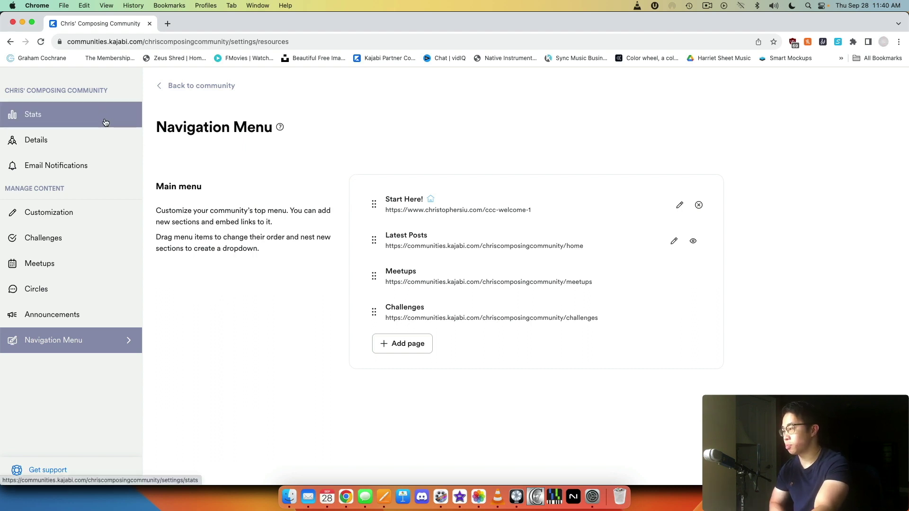
Recheck Customization, then revisit the Challenges and Meetups settings
click(78, 211)
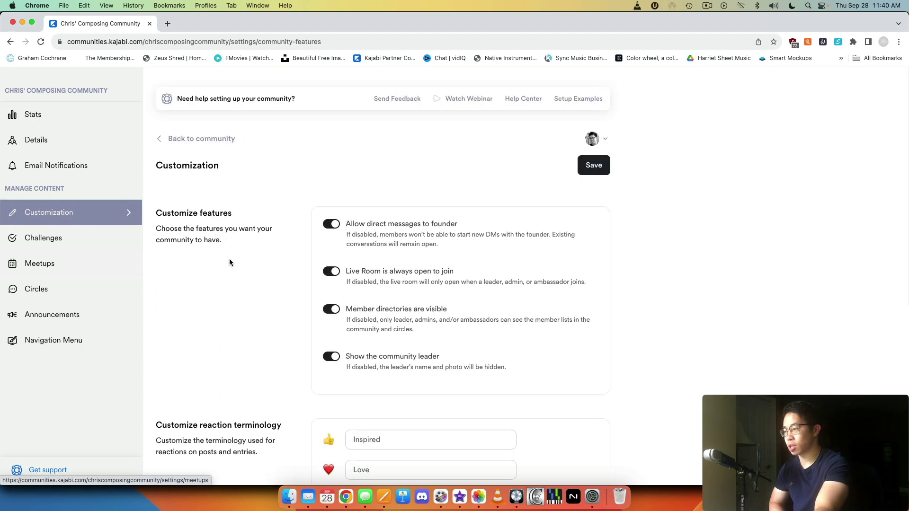
scroll(230, 262, down, 5)
scroll(229, 263, up, 5)
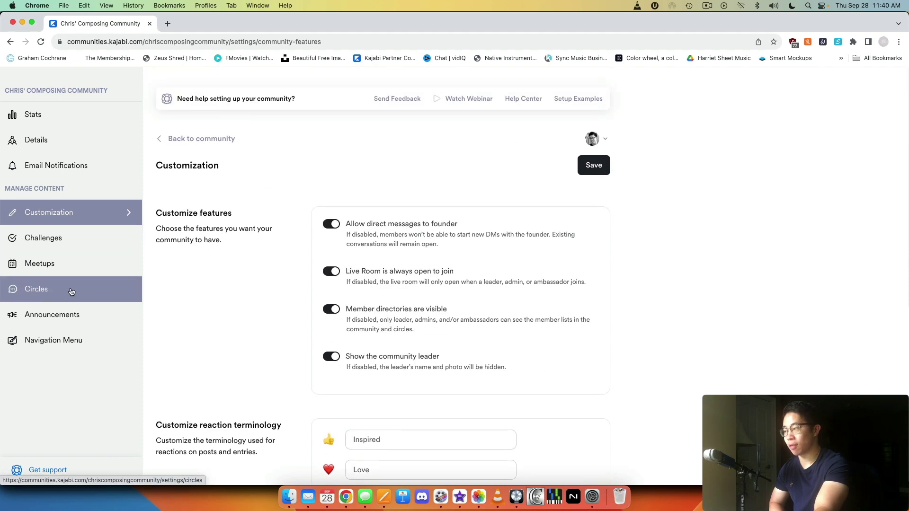
click(112, 242)
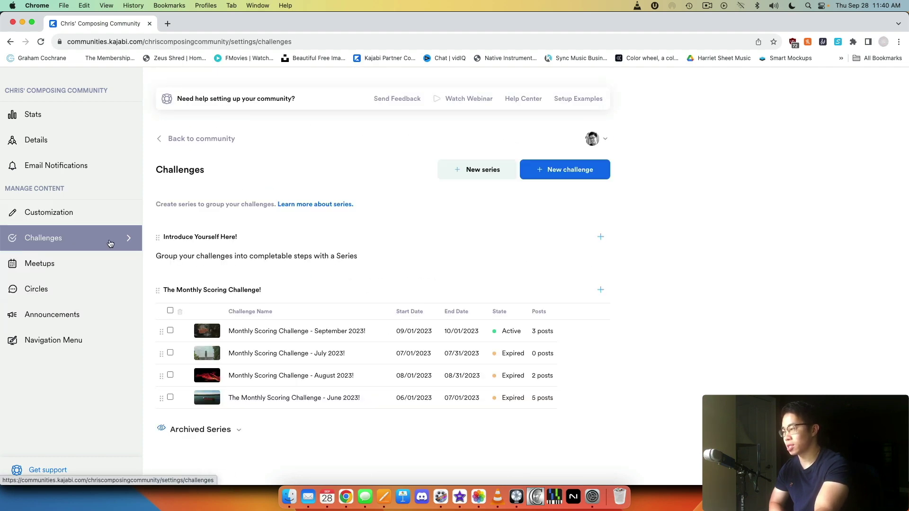
click(66, 260)
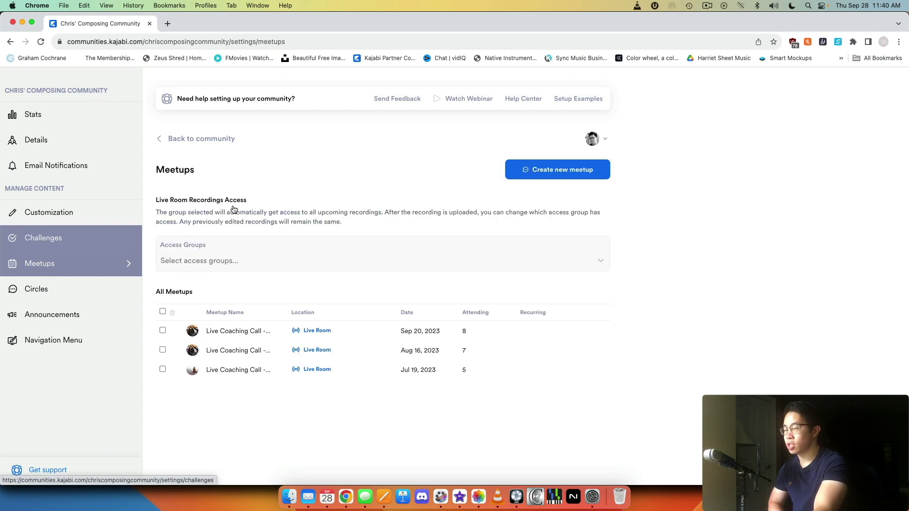